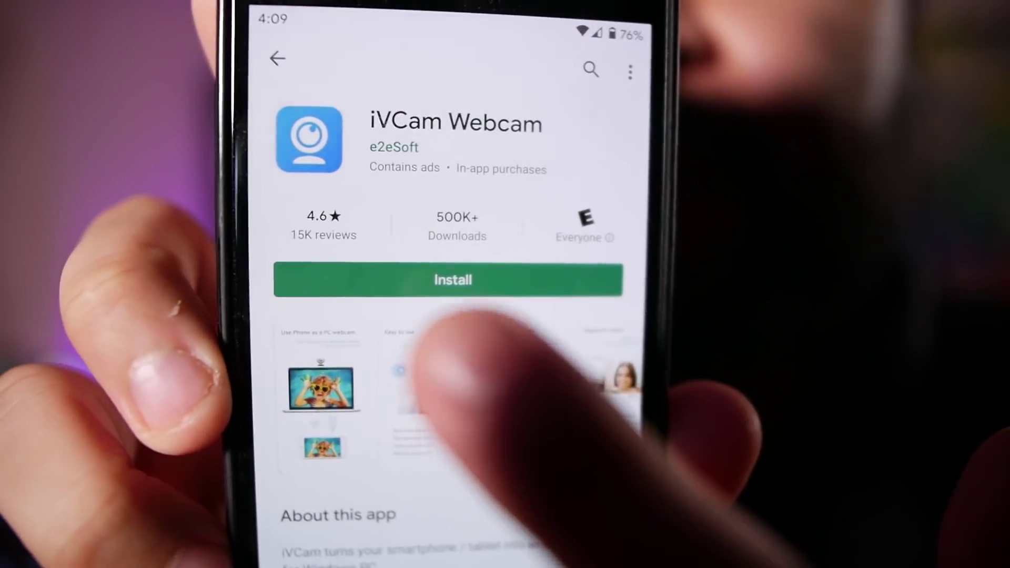
Install the iVCam Webcam app from the Play Store, launch it and allow its permission
left_click(447, 289)
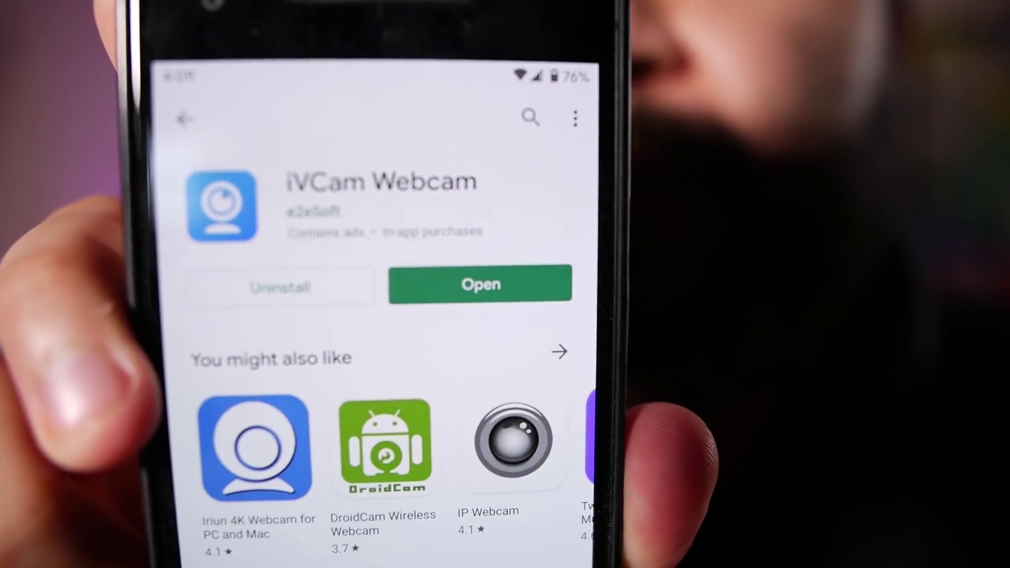
left_click(505, 292)
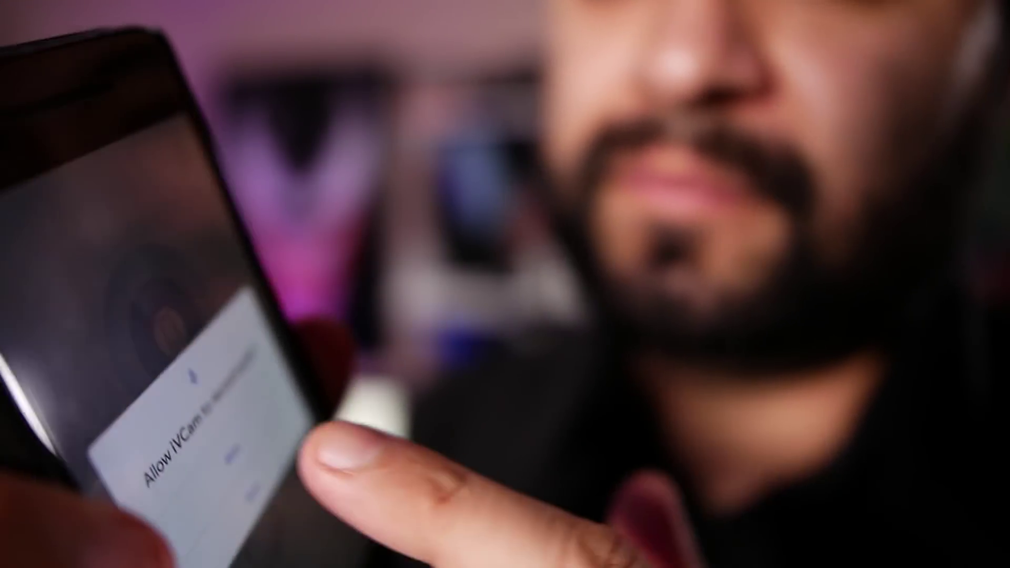
left_click(226, 447)
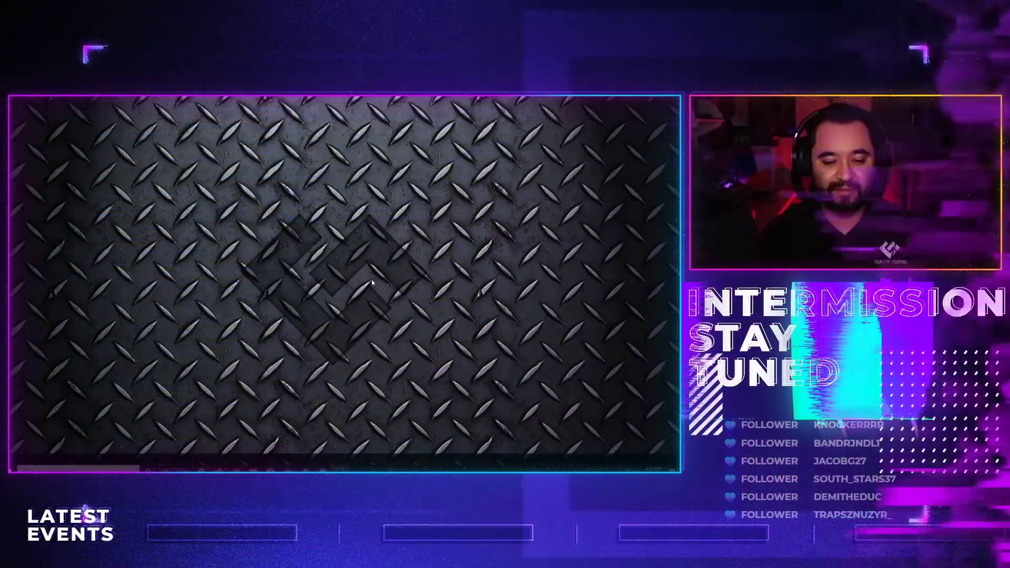
In Firefox, open the official E2ESOFT iVCam page from the ivcam search results
mouse_move(217, 469)
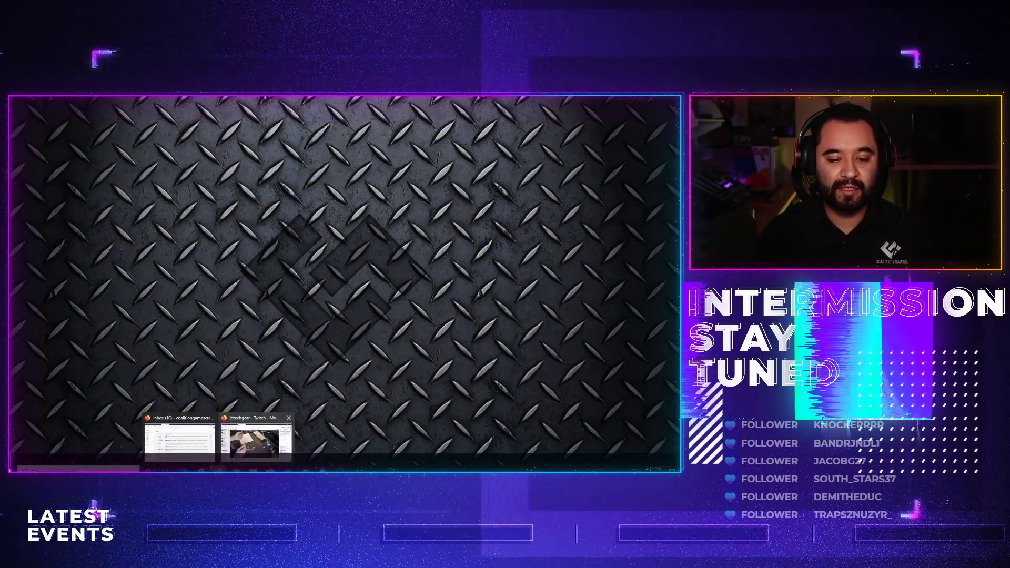
left_click(254, 439)
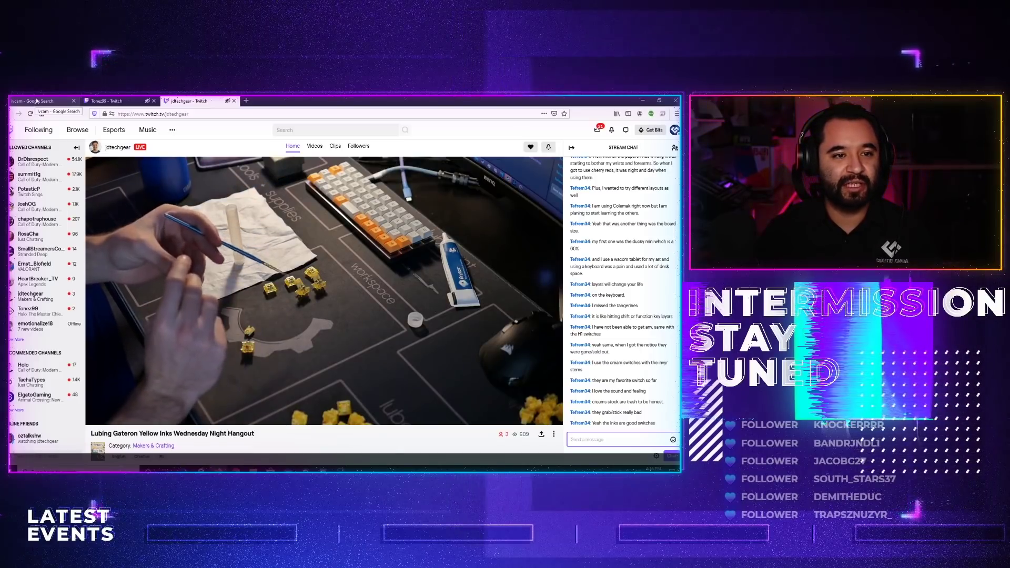
left_click(38, 101)
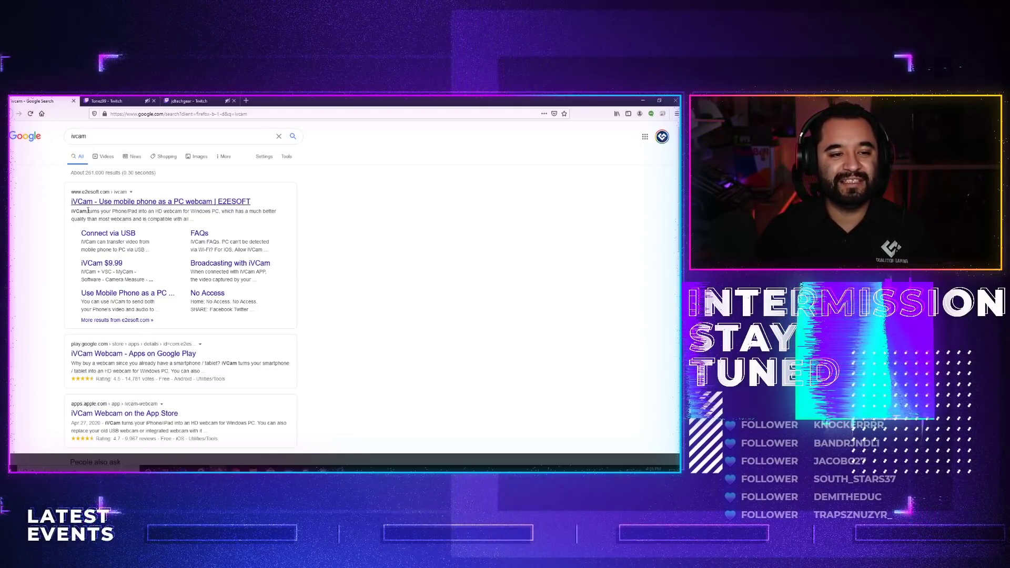
left_click(115, 204)
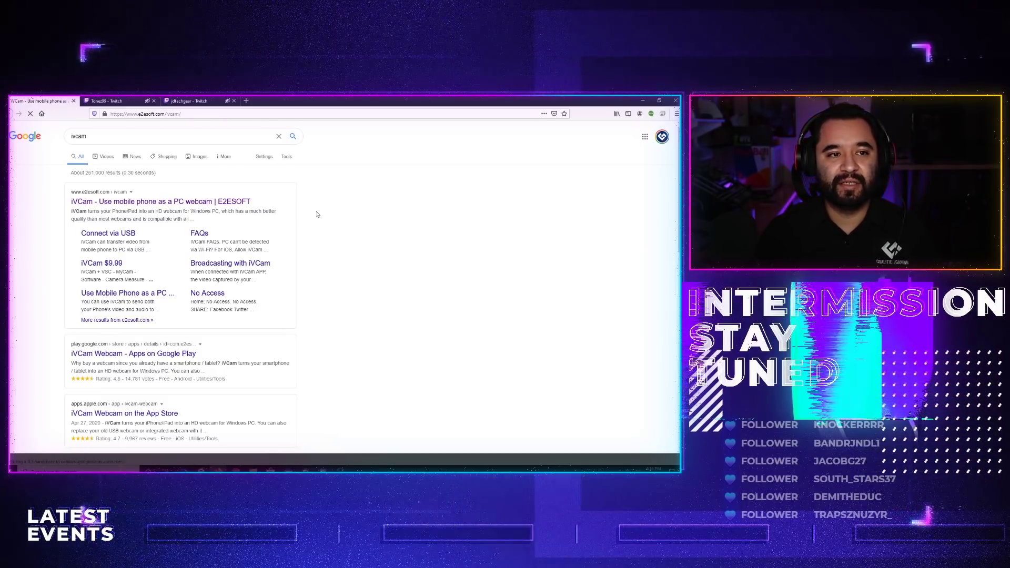
Download the iVCam Windows client iVCam_x64_v5.3.2.exe and run it
scroll(342, 217, "down", 2)
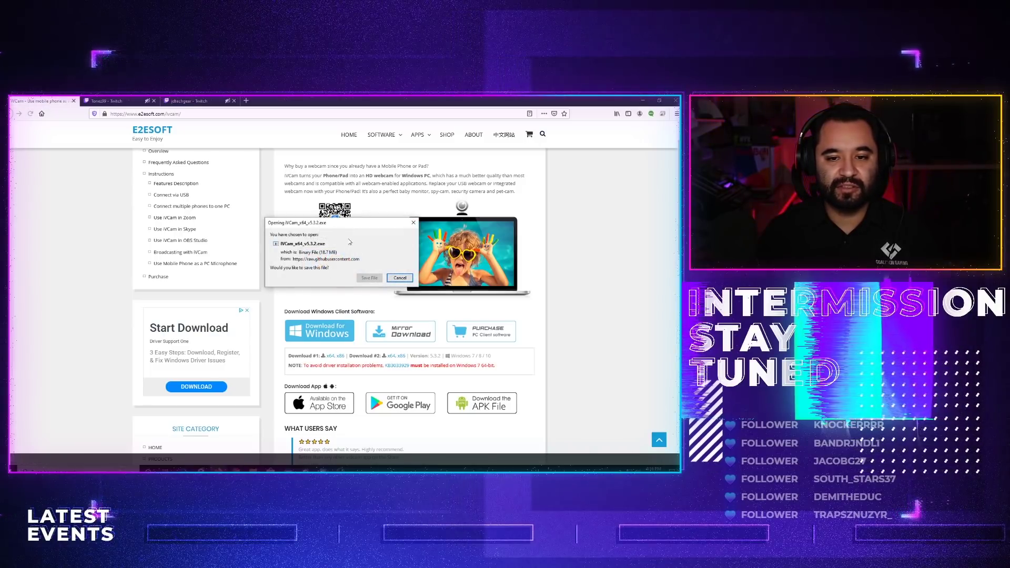
left_click(368, 277)
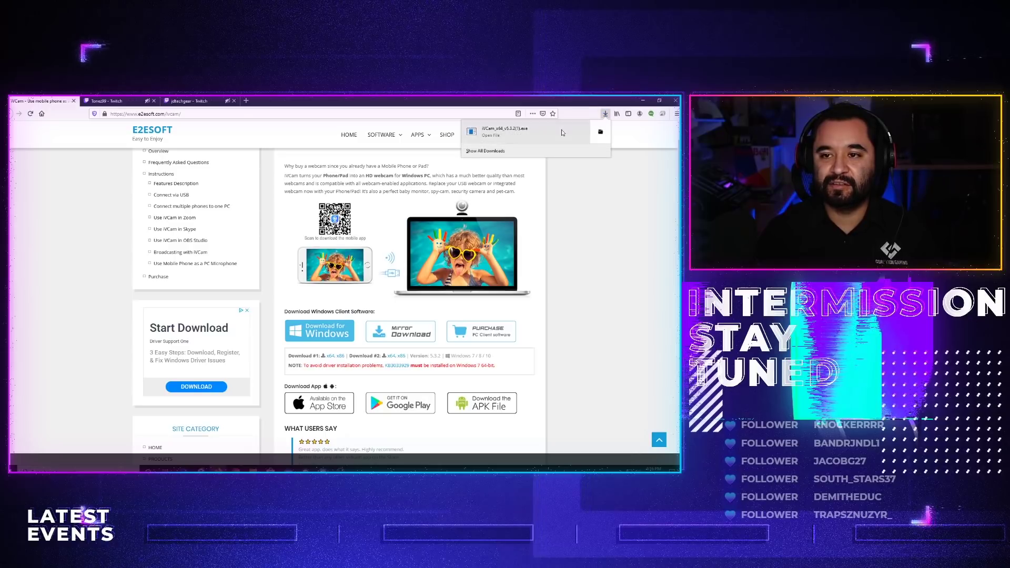
left_click(577, 211)
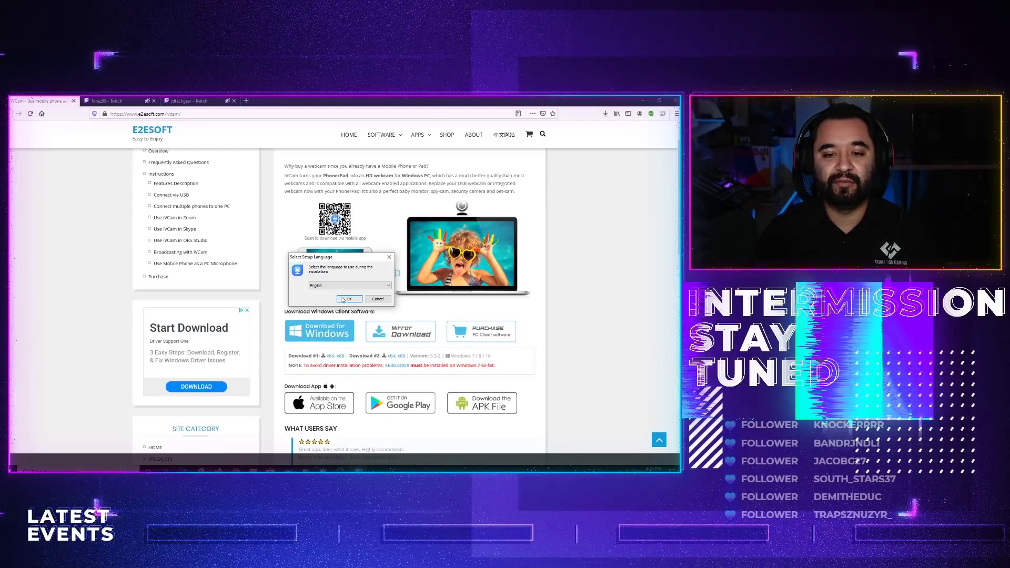
Install iVCam 5.3 on the PC with the default location and a desktop shortcut
left_click(349, 299)
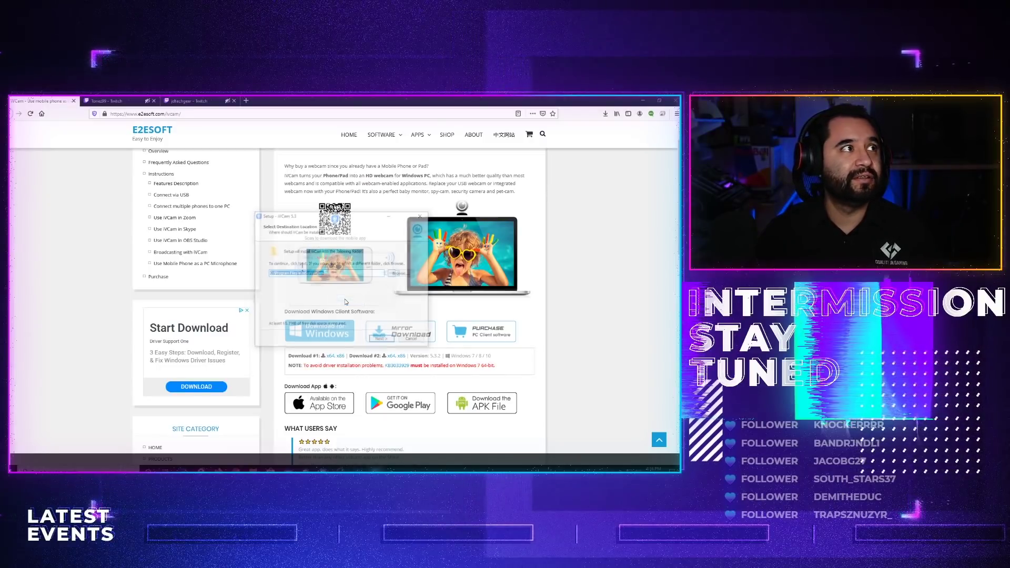
left_click(383, 340)
left_click(382, 340)
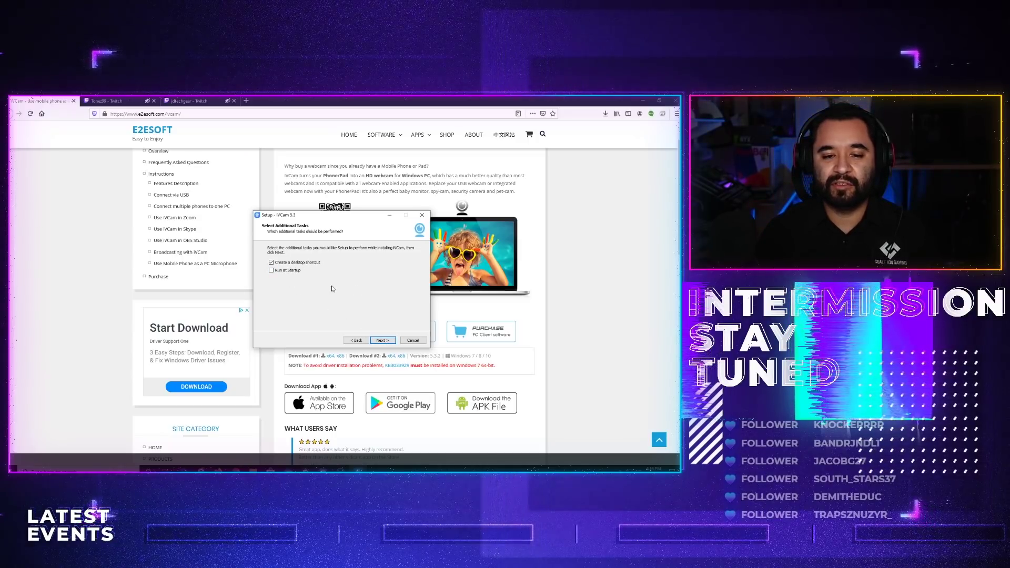
left_click(384, 340)
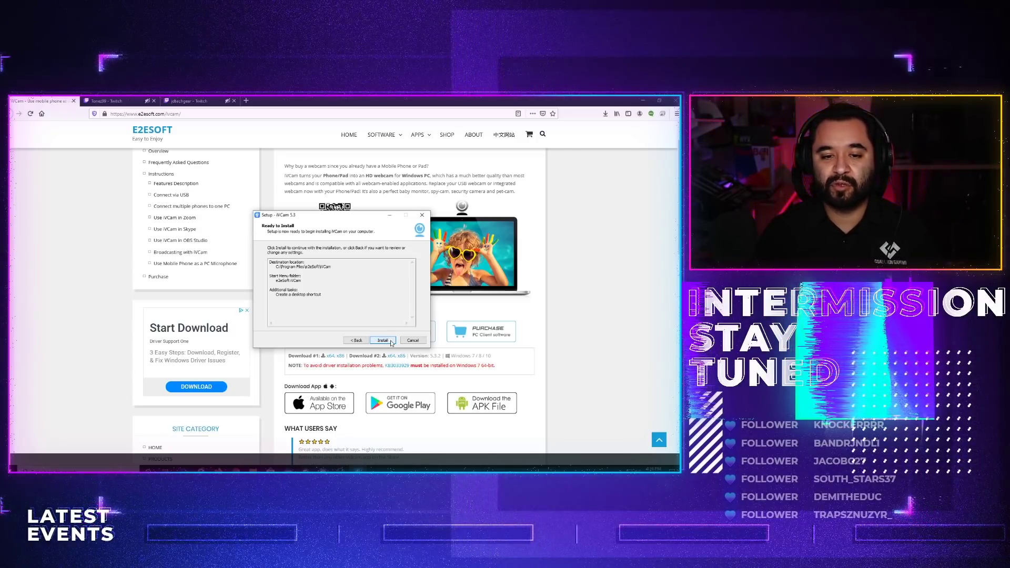
left_click(385, 340)
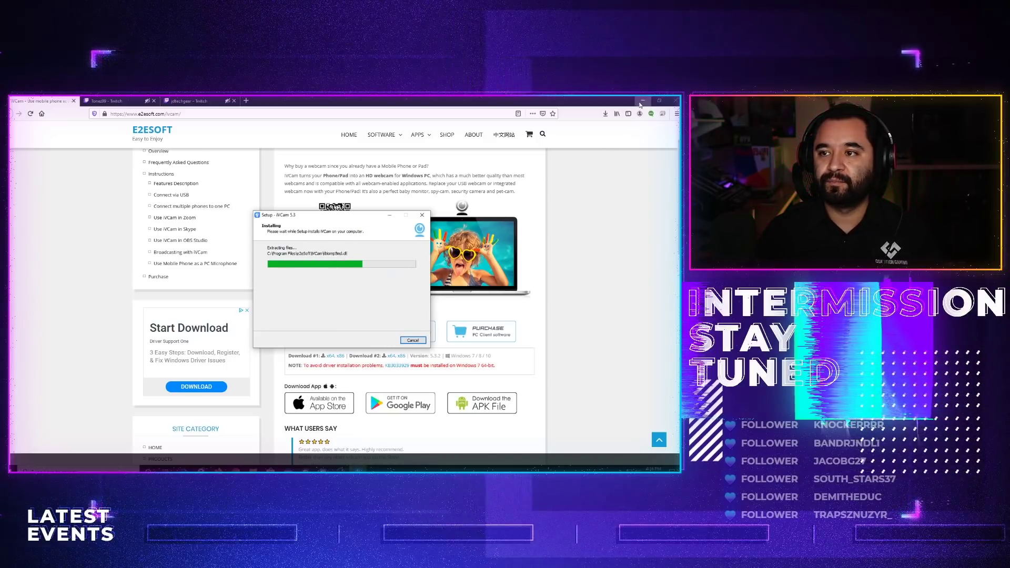
left_click(643, 100)
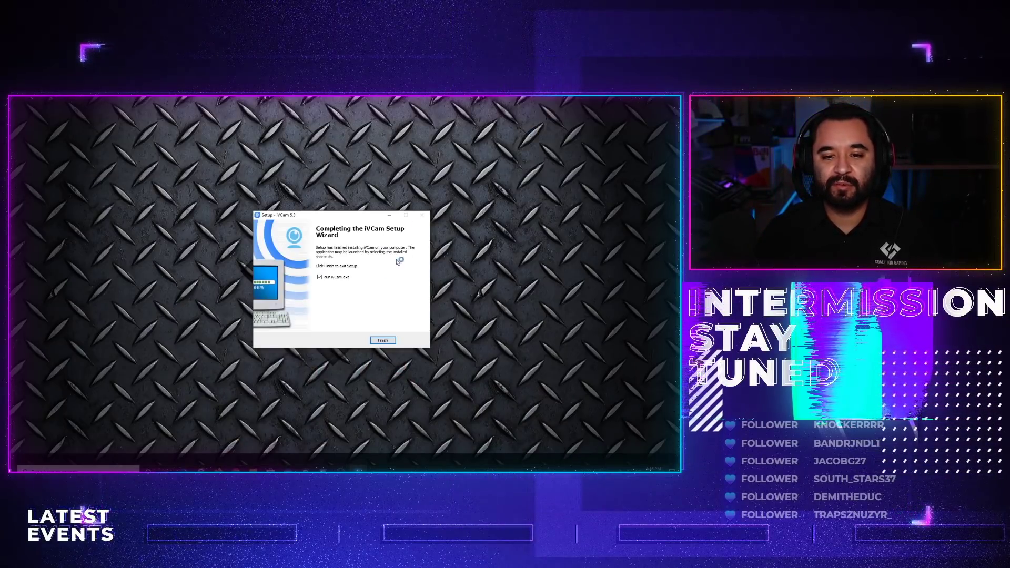
left_click(383, 340)
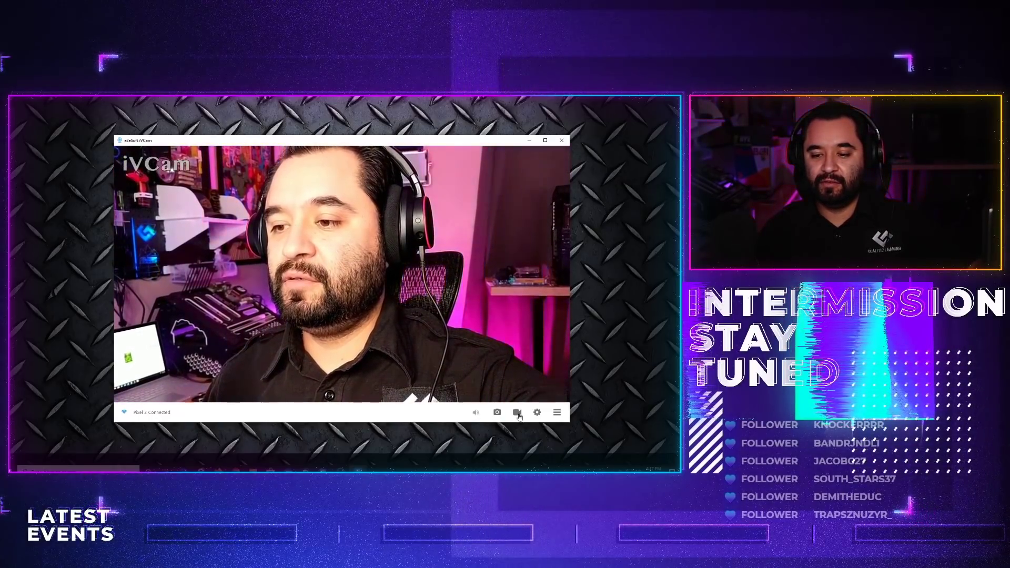
Cancel iVCam's Camera Settings and exit iVCam from its system tray icon
left_click(537, 413)
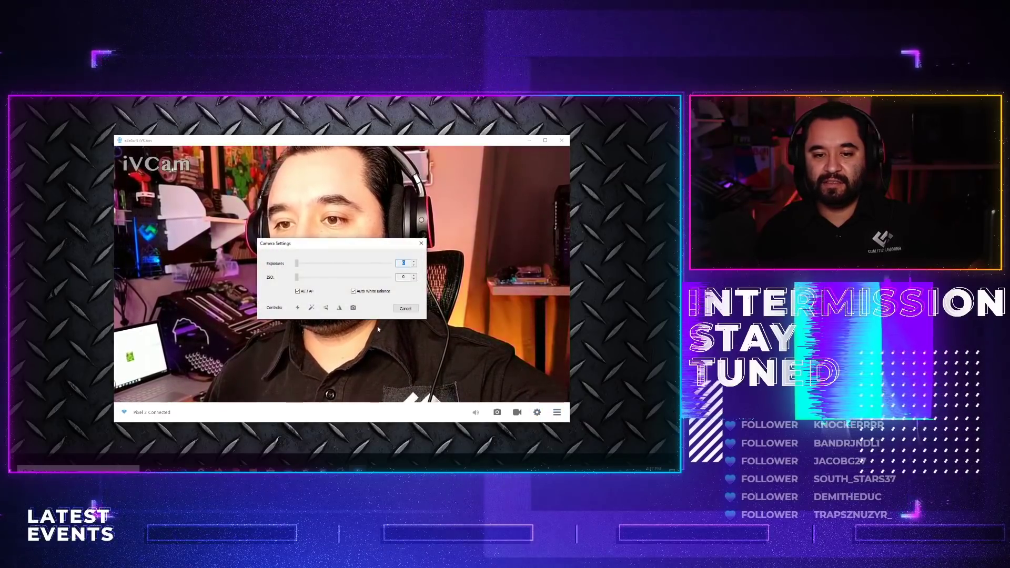
left_click(415, 311)
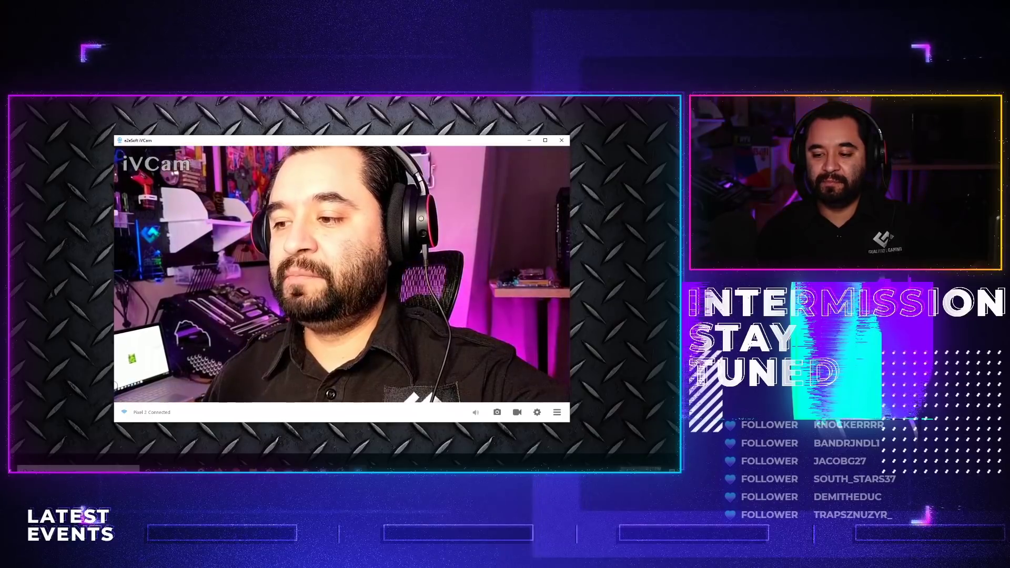
left_click(621, 468)
right_click(621, 458)
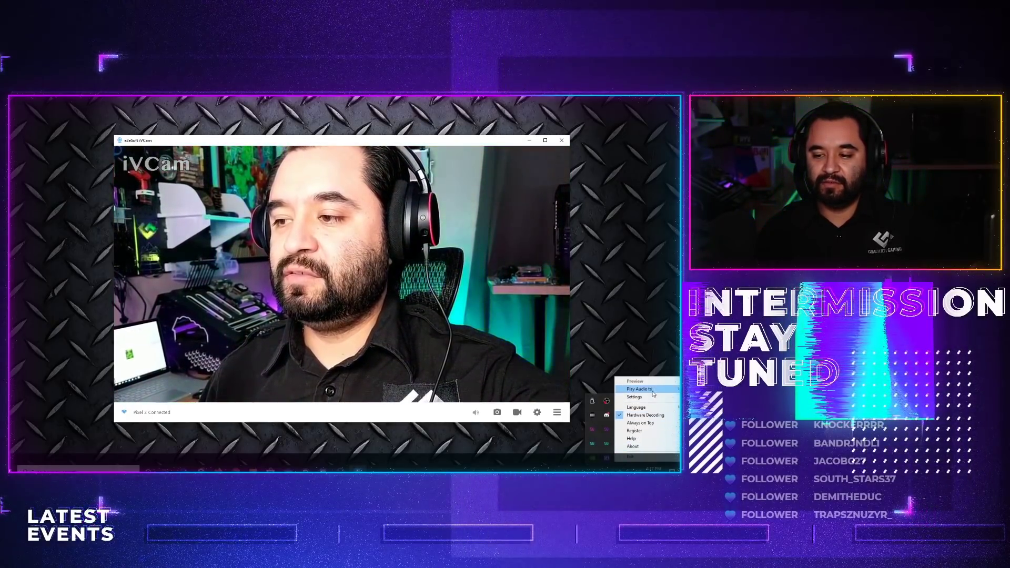
mouse_move(654, 394)
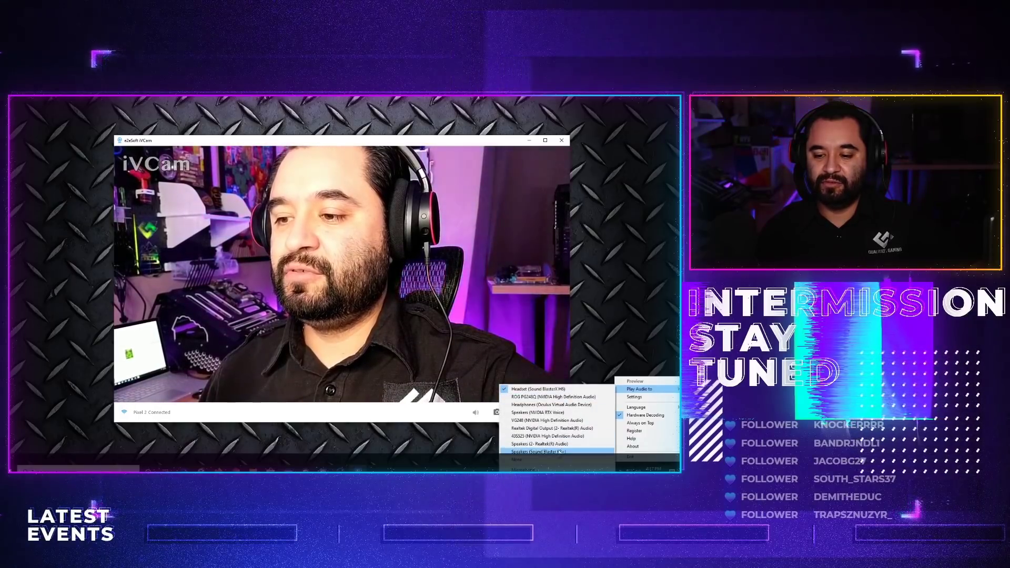
left_click(556, 460)
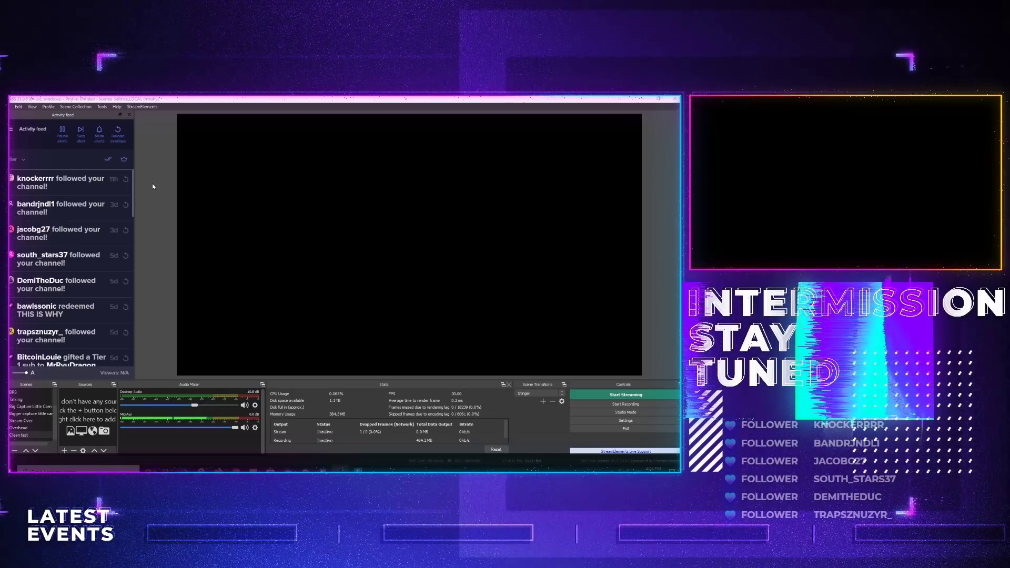
Add a Video Capture Device source named IVCAM using the e2eSoft iVCam device
left_click(64, 450)
left_click(90, 421)
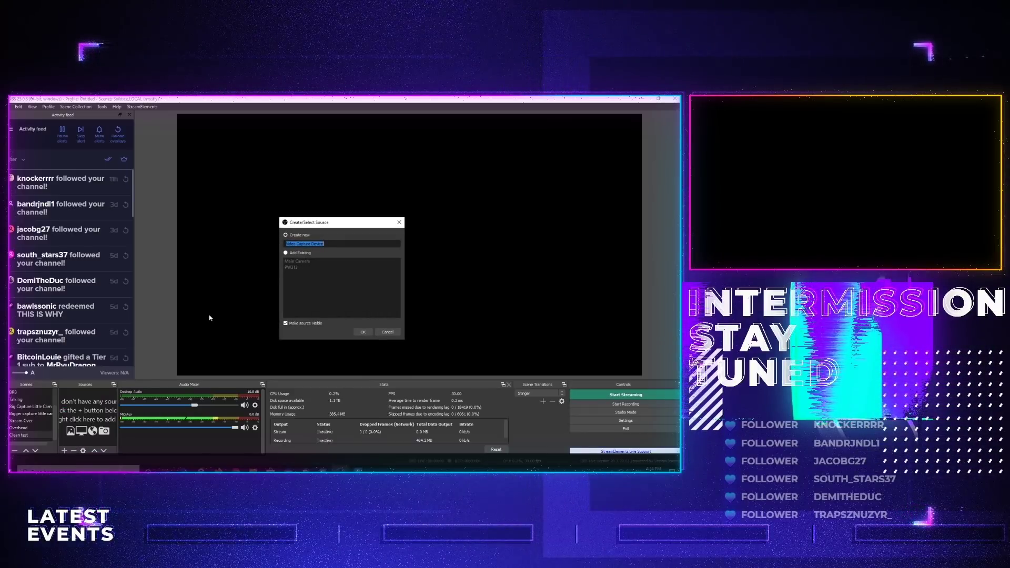
key("Return")
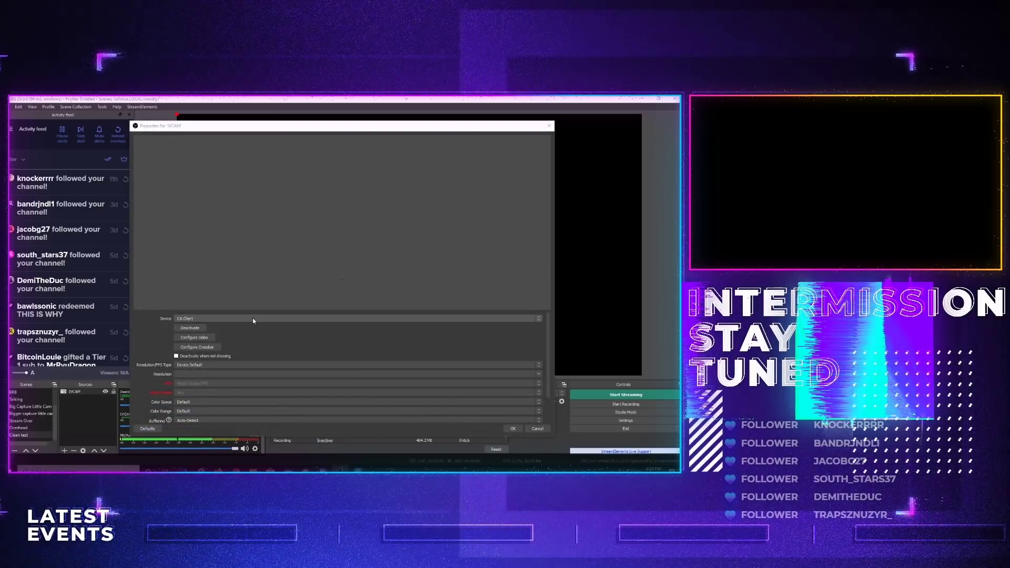
left_click(253, 318)
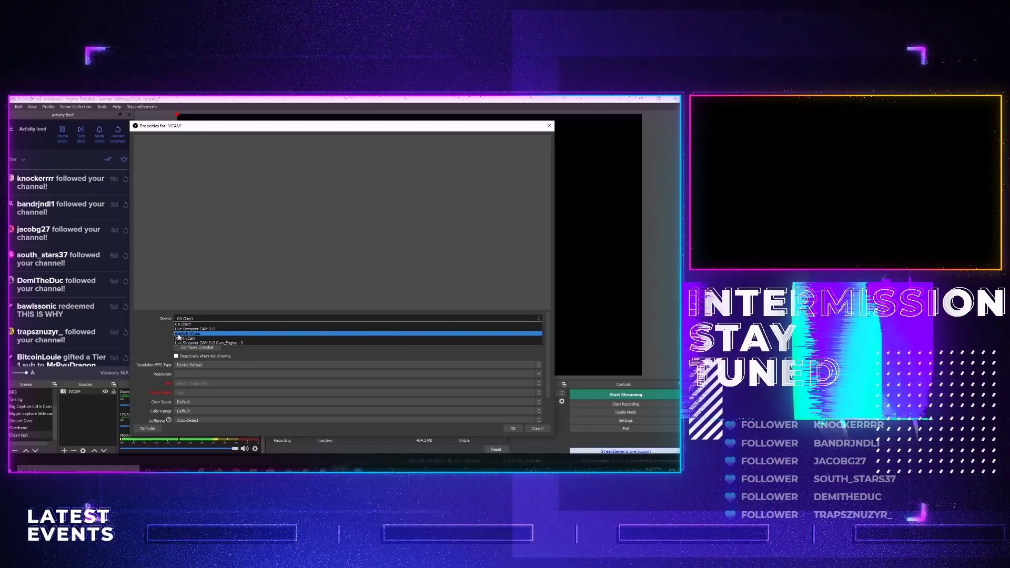
left_click(200, 334)
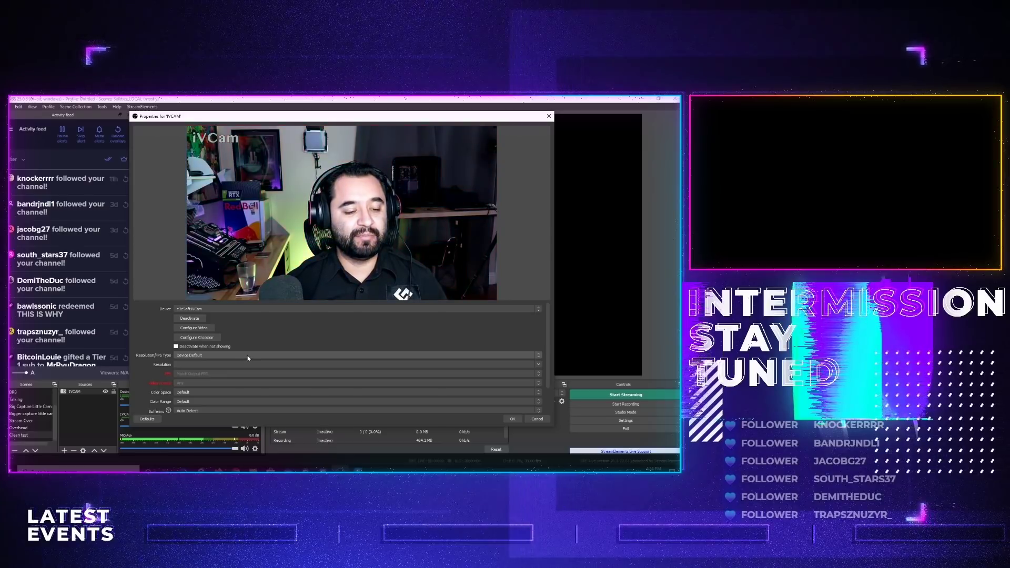
Switch the IVCAM source's Resolution/FPS Type to Custom and set the resolution to 1280x720
left_click(248, 356)
left_click(207, 365)
left_click(194, 364)
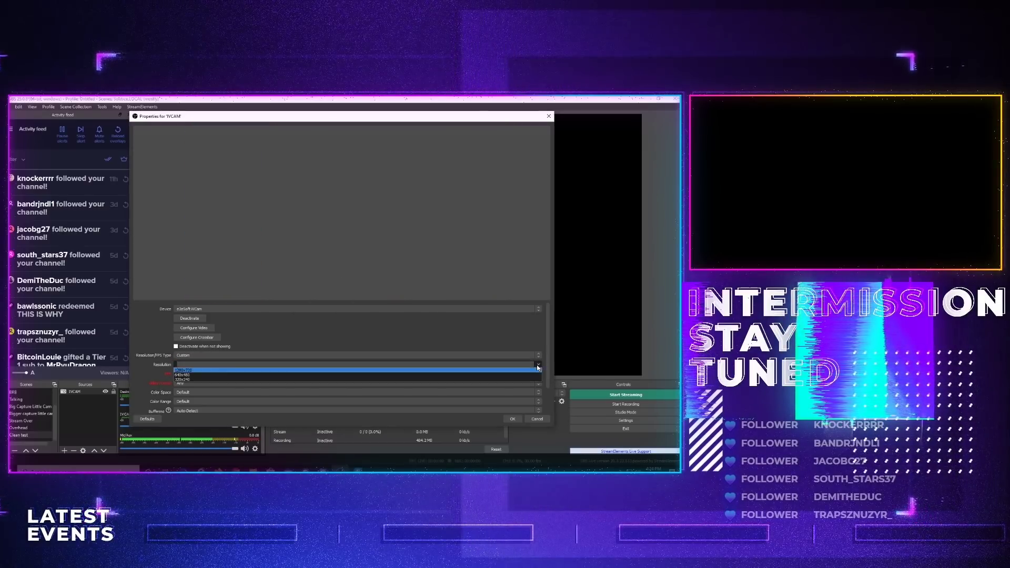
left_click(199, 371)
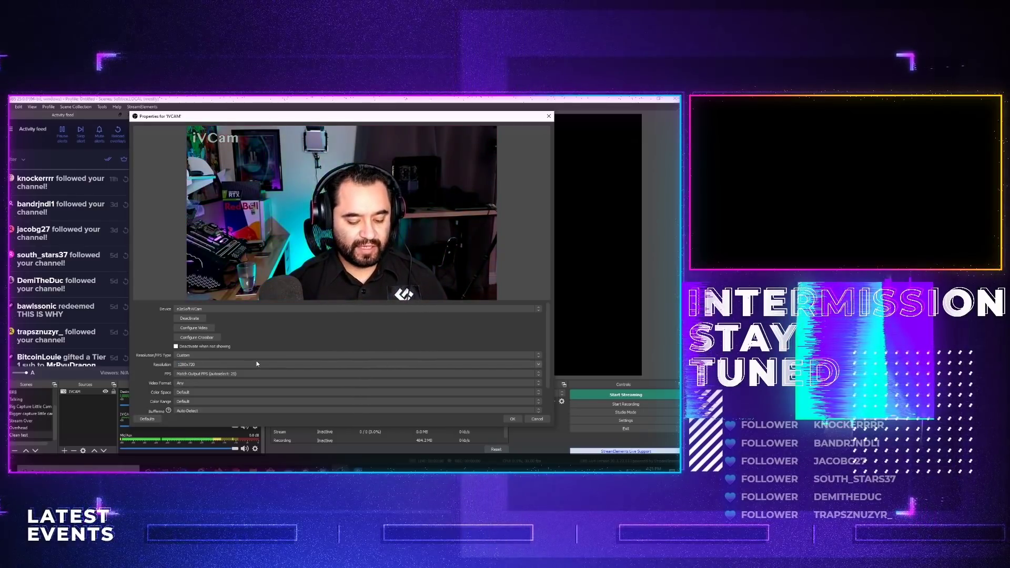
key("super")
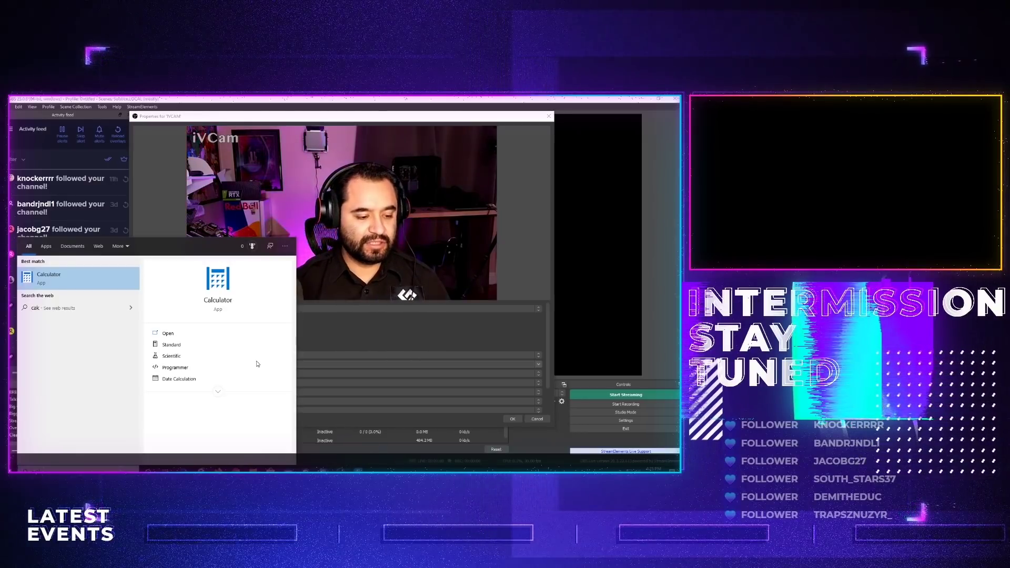
type("1920s fashion")
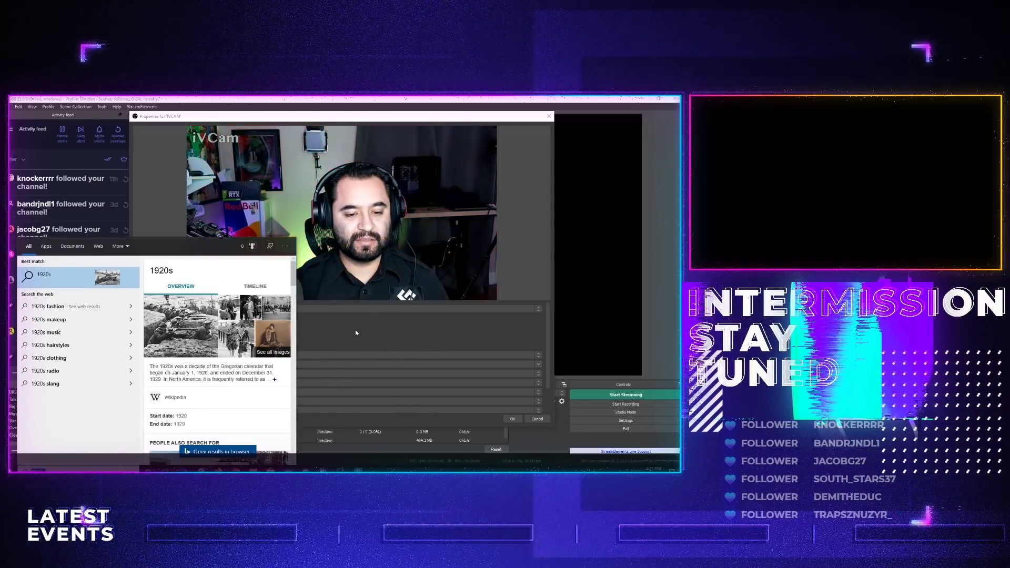
key("Escape")
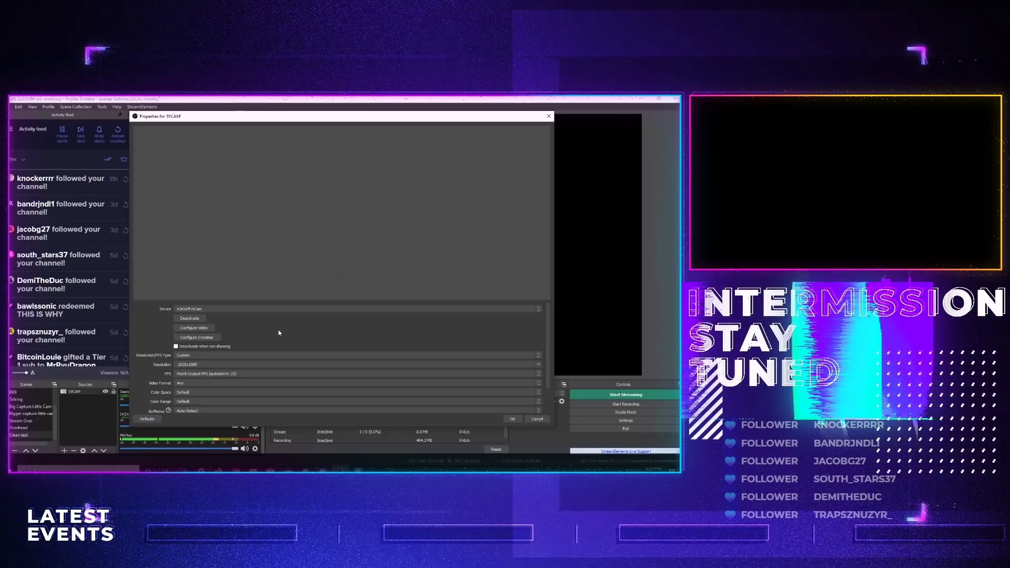
left_click(539, 364)
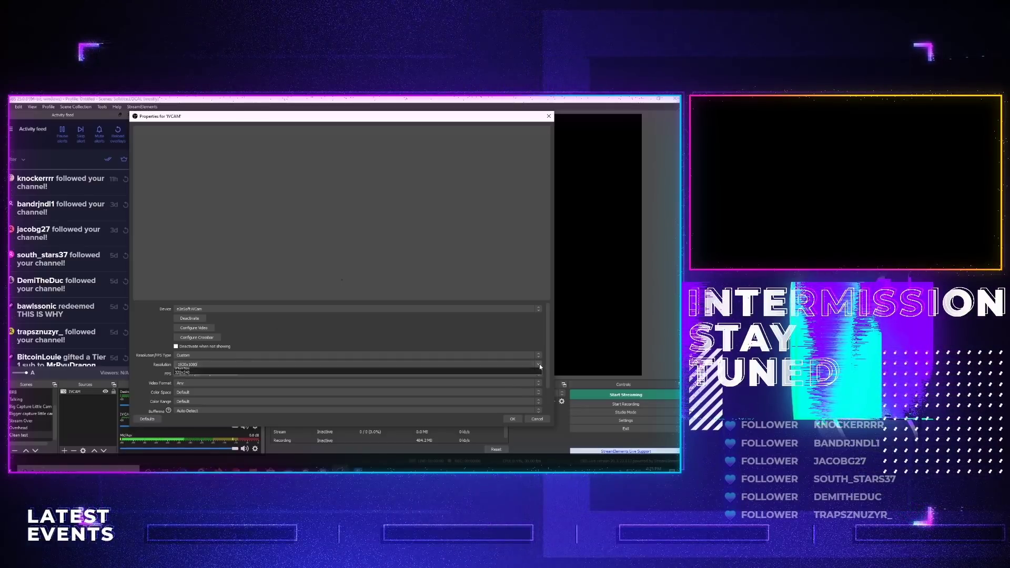
left_click(301, 371)
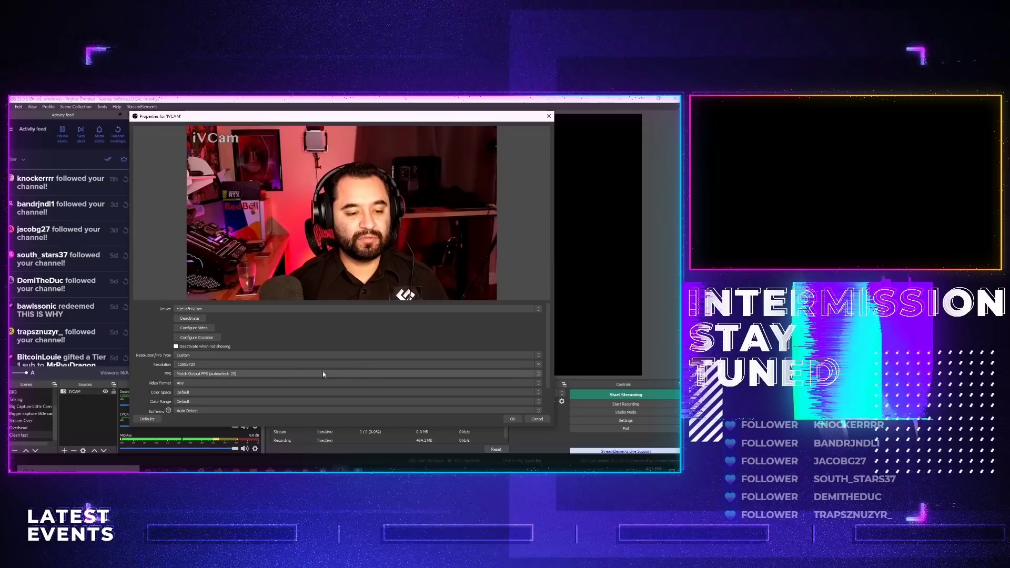
left_click(254, 375)
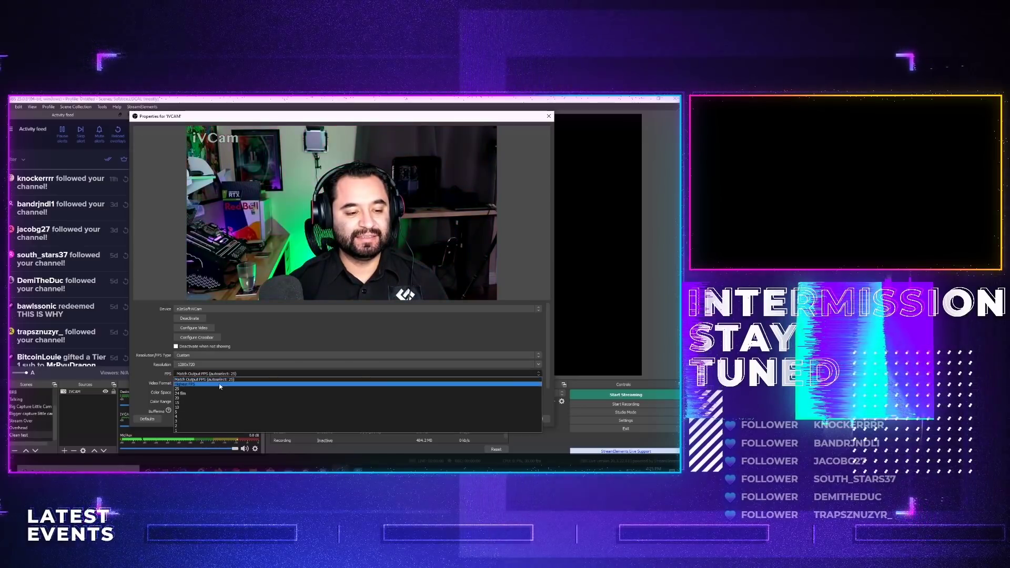